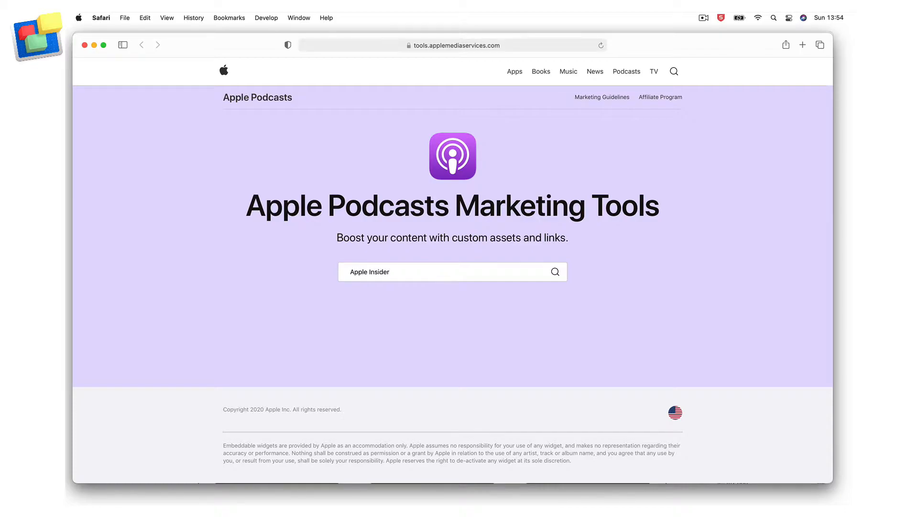
Search Apple Podcasts Marketing Tools for Apple Insider and open the AppleInsider Daily podcast
key(Return)
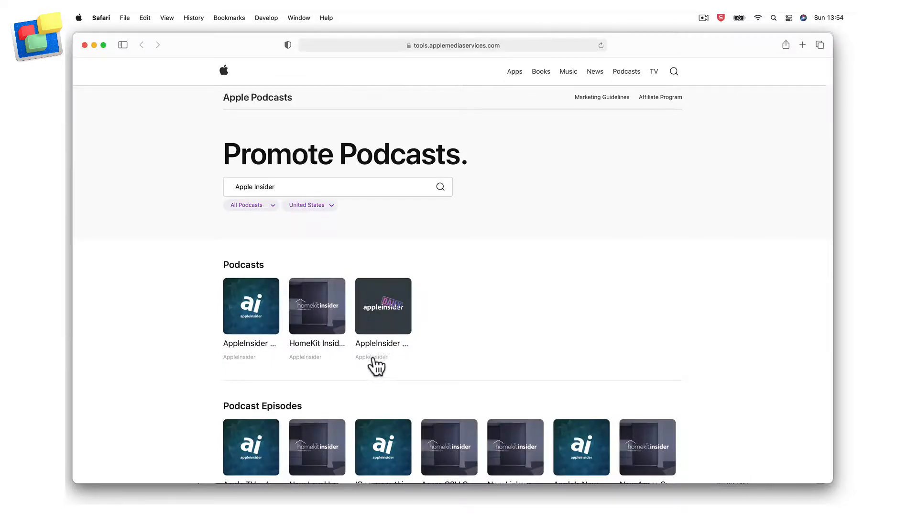
scroll(391, 368, down, 3)
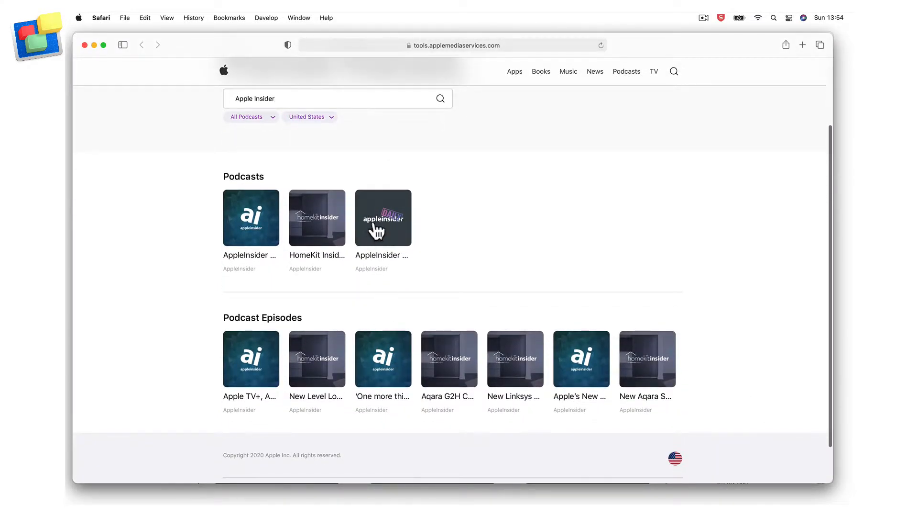
click(379, 259)
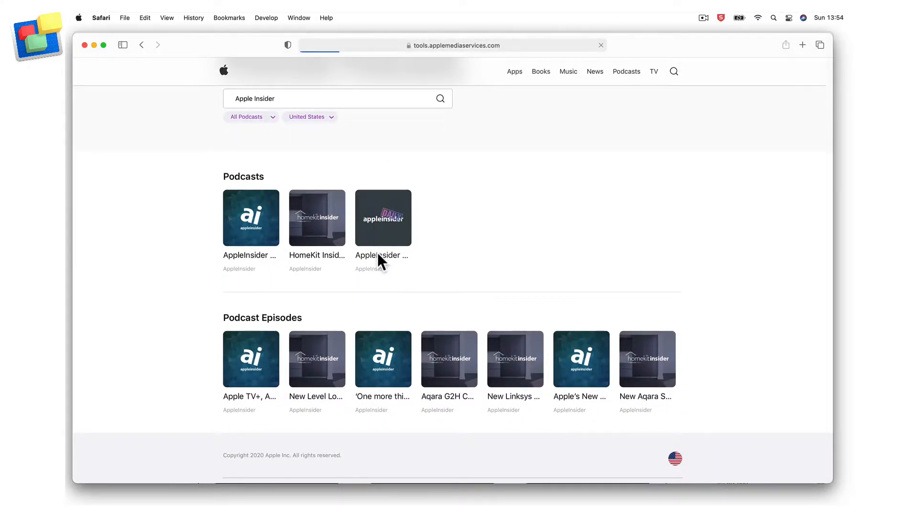
Show more episodes, open "11/16/20: Hands on: iPhone 12 Pro Max in the real world" and copy its content link
scroll(487, 237, down, 6)
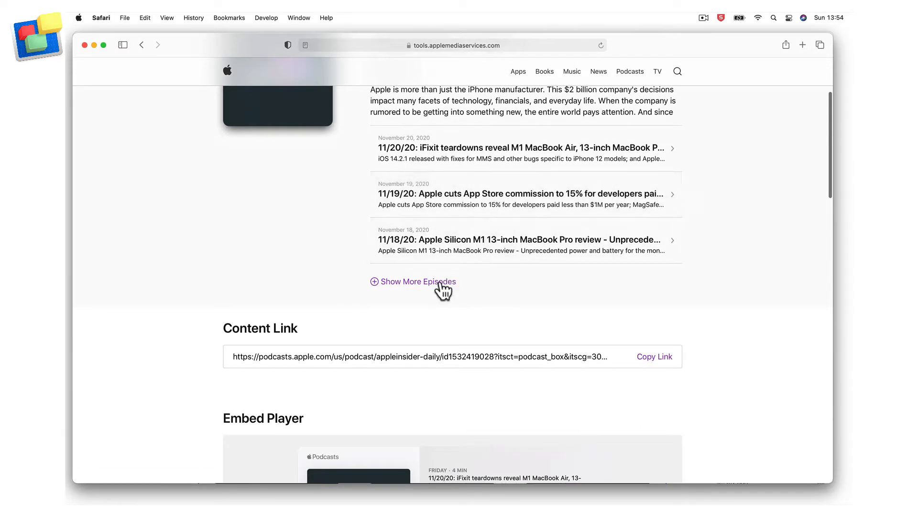
click(443, 286)
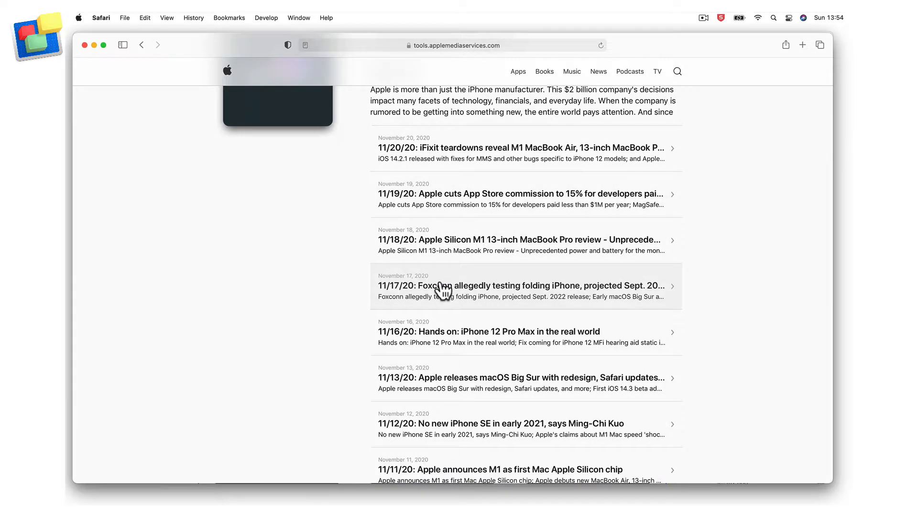
click(476, 330)
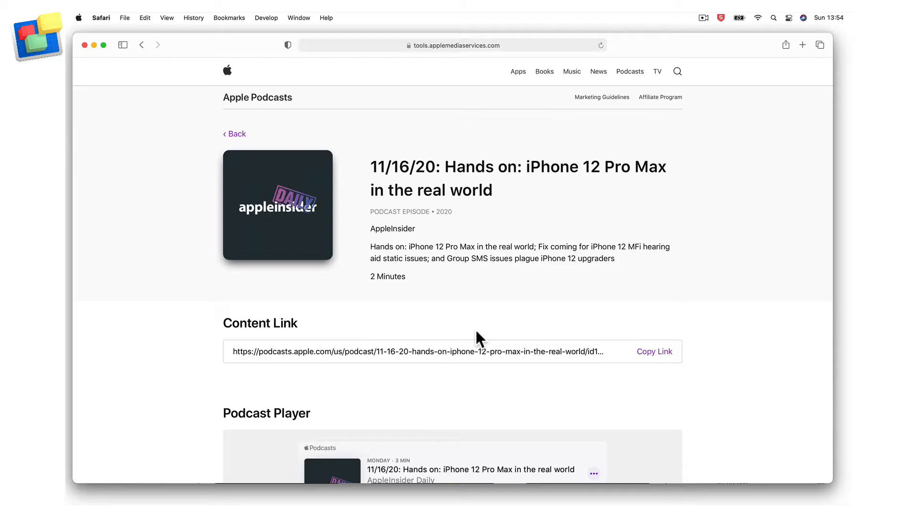
click(655, 354)
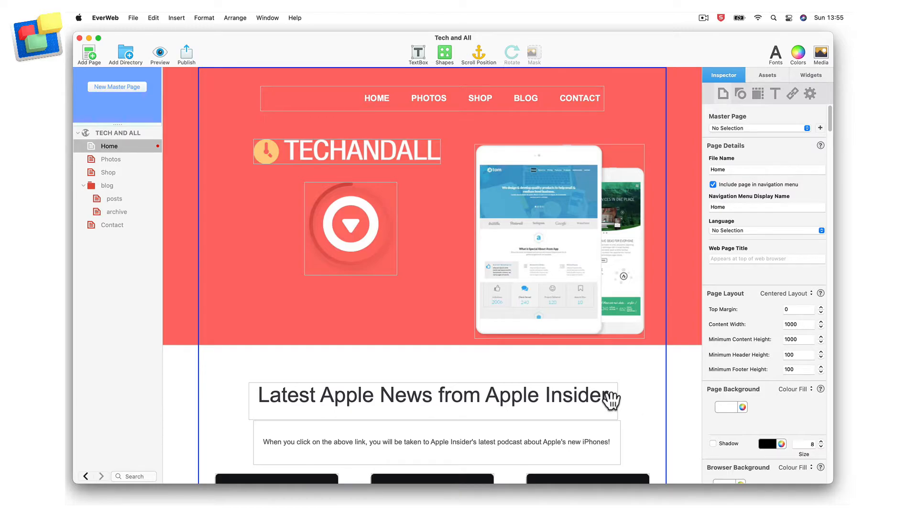
Switch to EverWeb and make the heading "Latest Apple News from Apple Insider" a hyperlink to an external page
triple_click(611, 400)
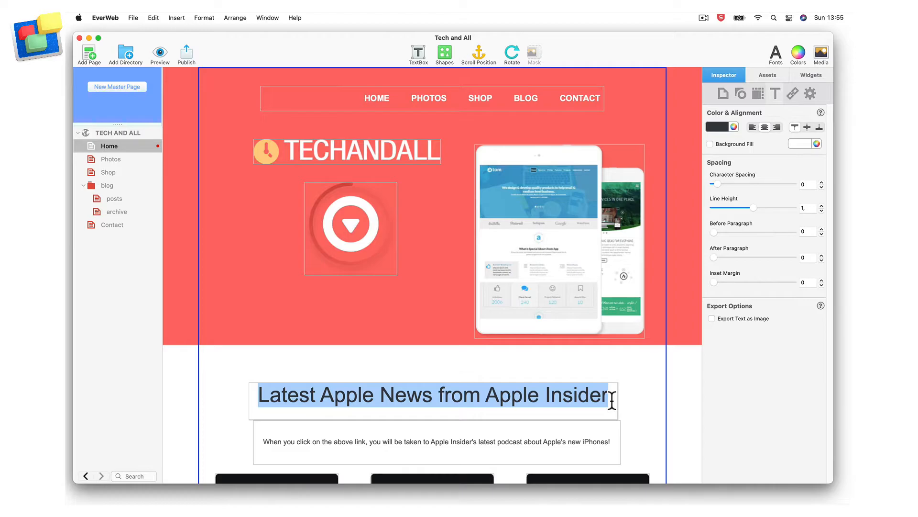
click(794, 95)
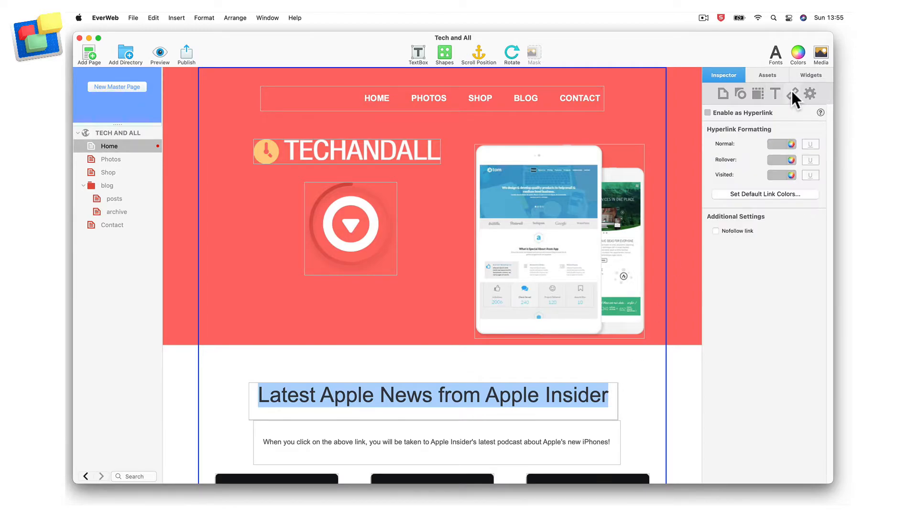
click(708, 113)
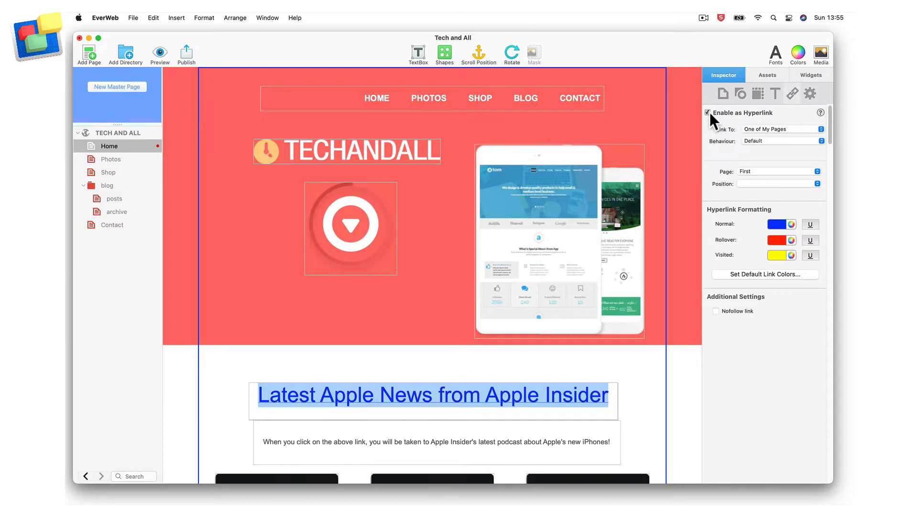
click(791, 128)
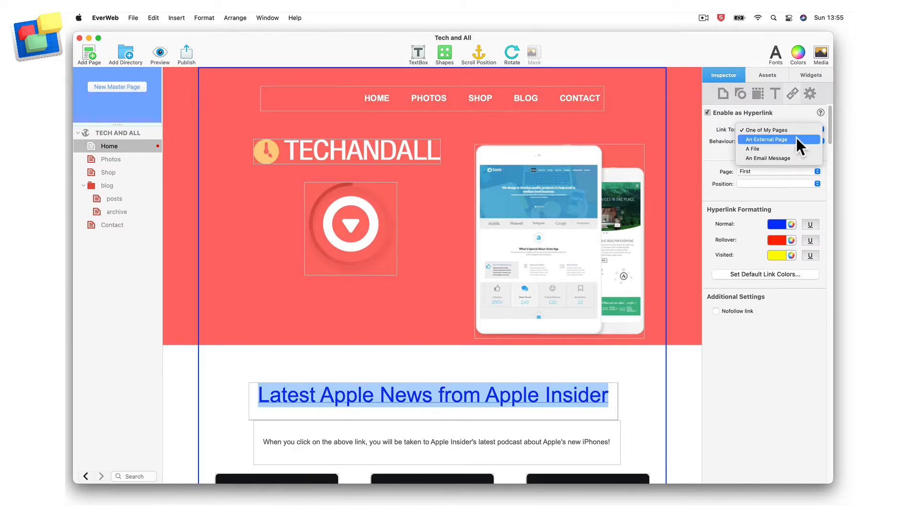
click(797, 139)
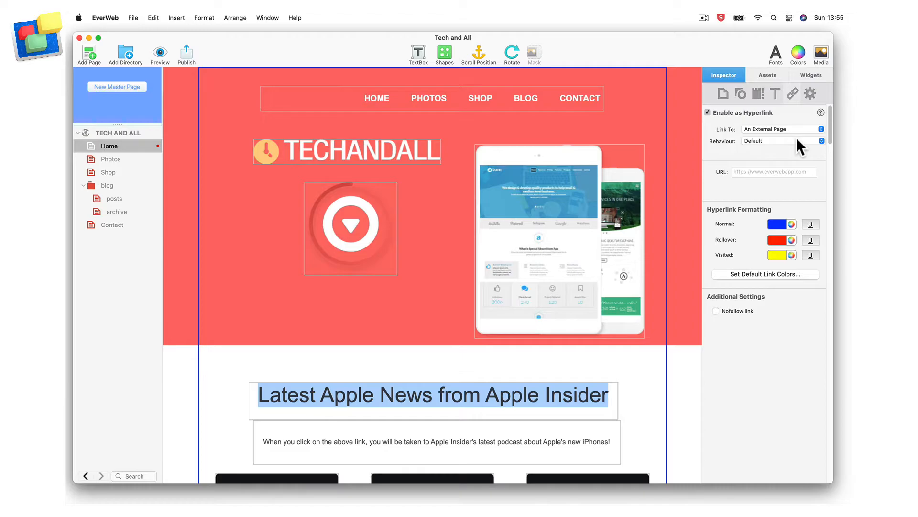
Set the heading's link to open in a new window with the copied content link as URL, and test it in the browser preview
click(793, 139)
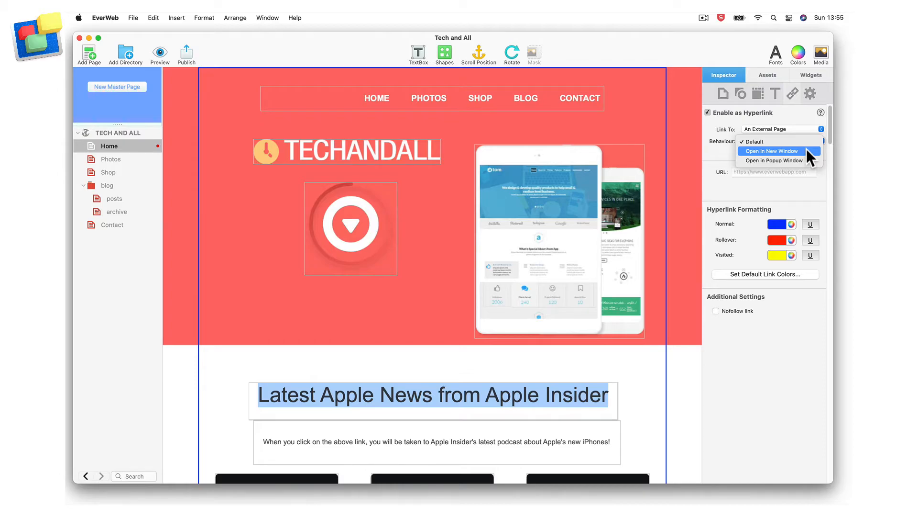
click(808, 152)
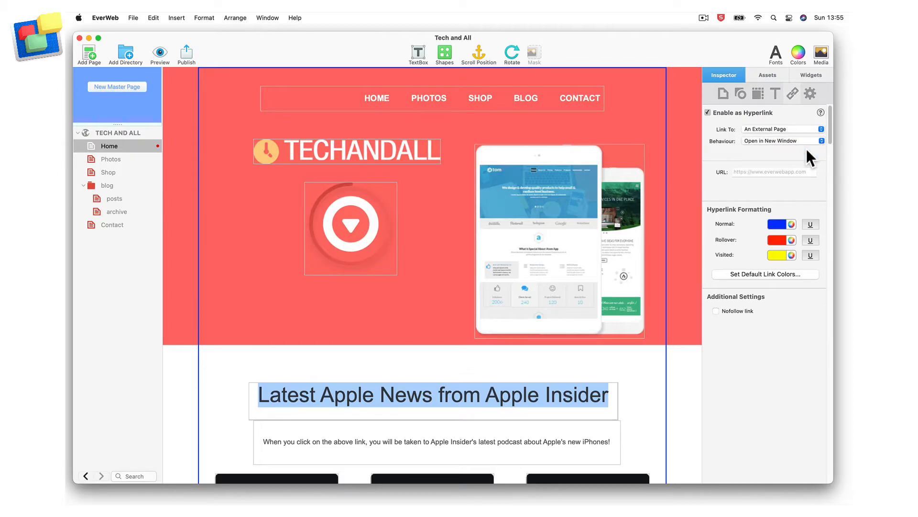
click(764, 171)
key(super+v)
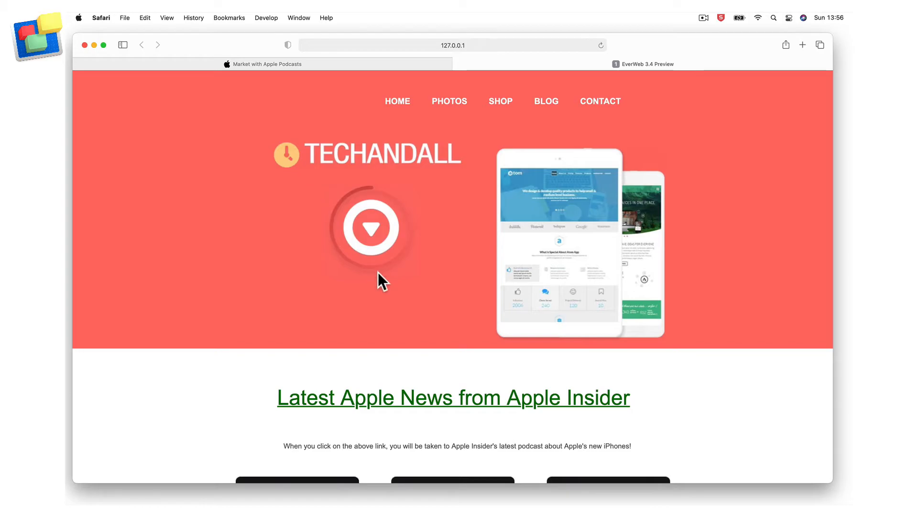
click(522, 398)
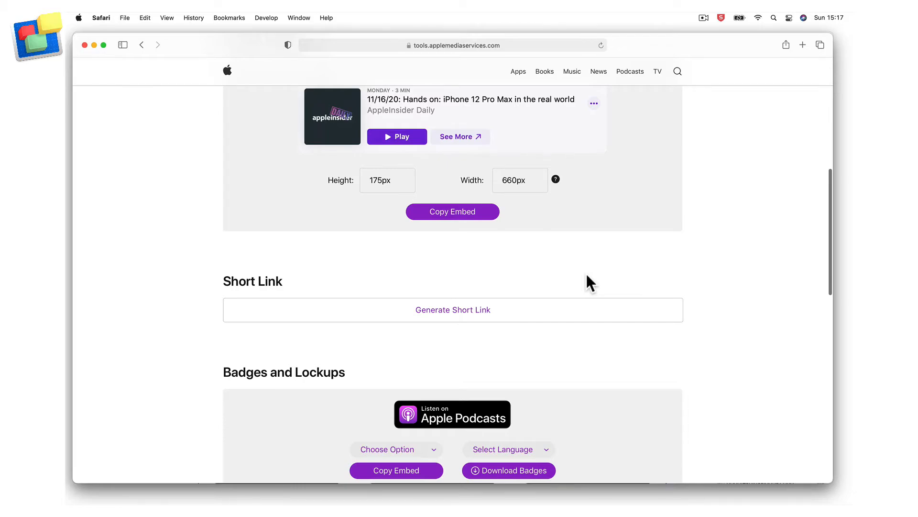
In Safari, generate a short link for the 11/16/20 podcast episode and copy it
click(487, 326)
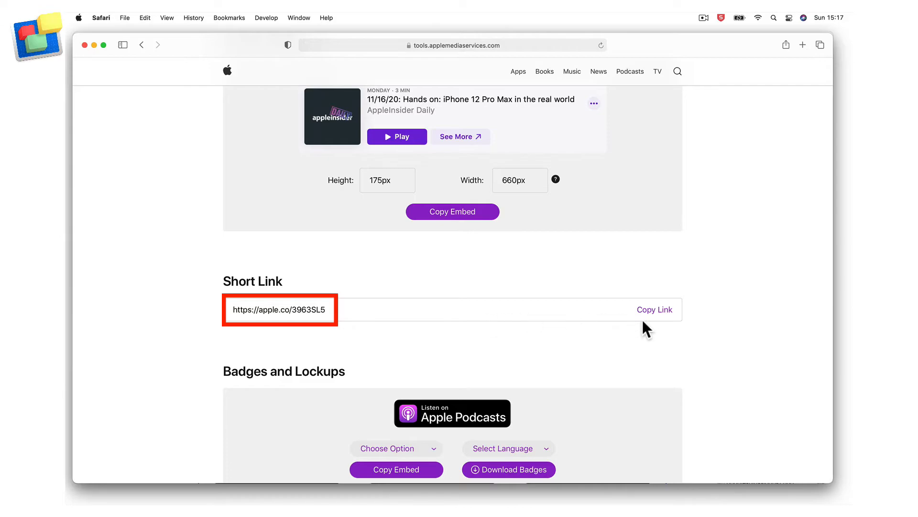
click(663, 314)
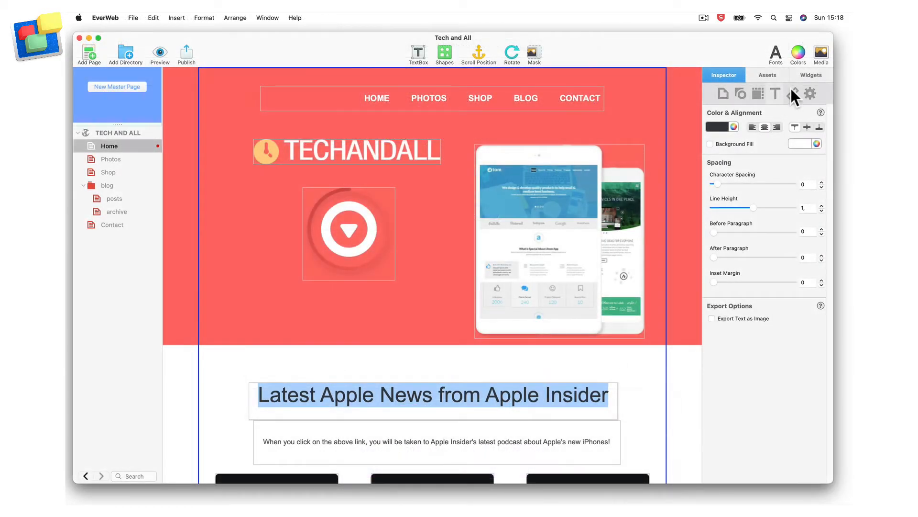
click(793, 94)
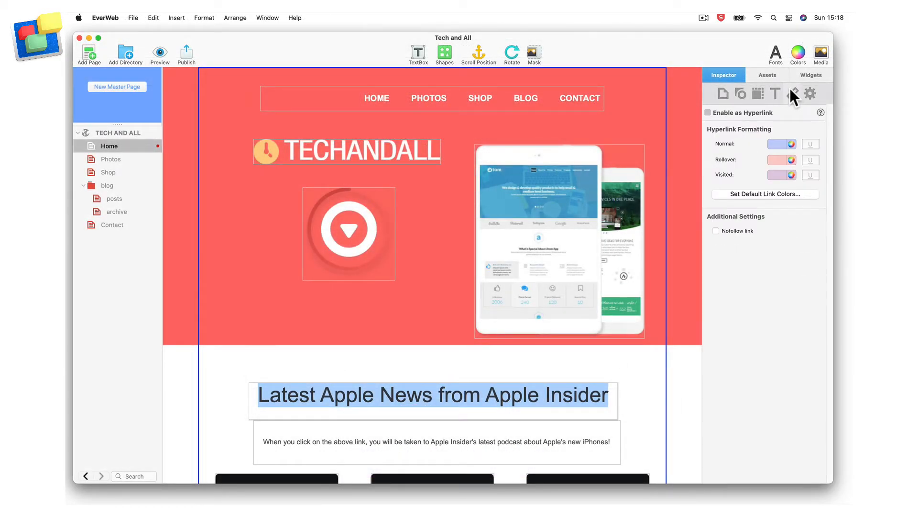
click(708, 112)
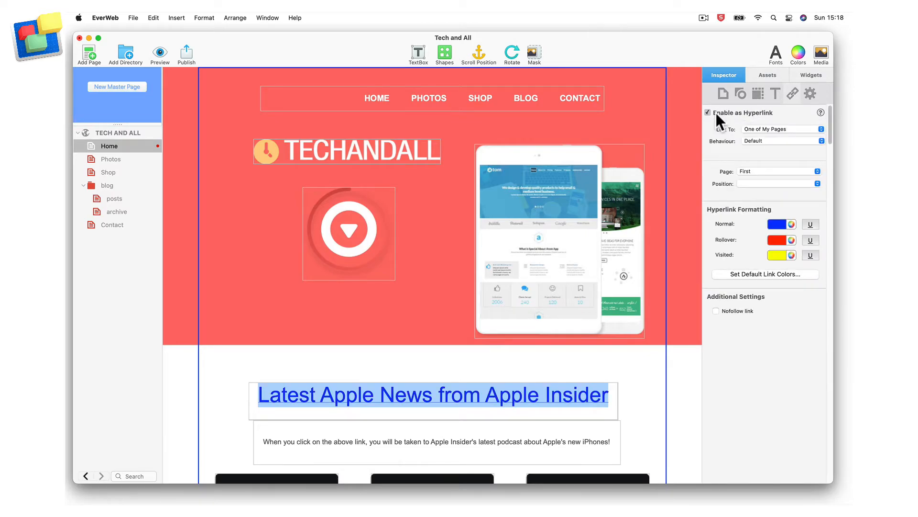
click(797, 129)
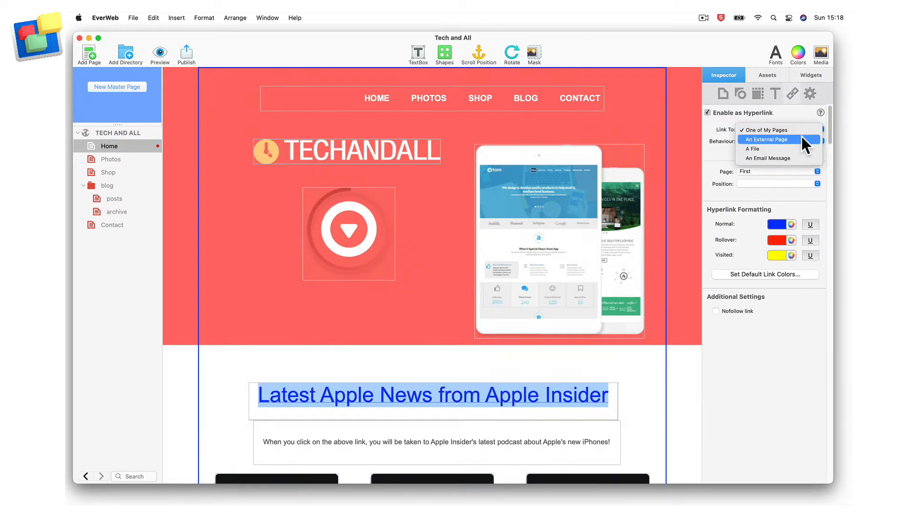
click(803, 138)
click(781, 172)
text(https://apple.co/3l3SLS)
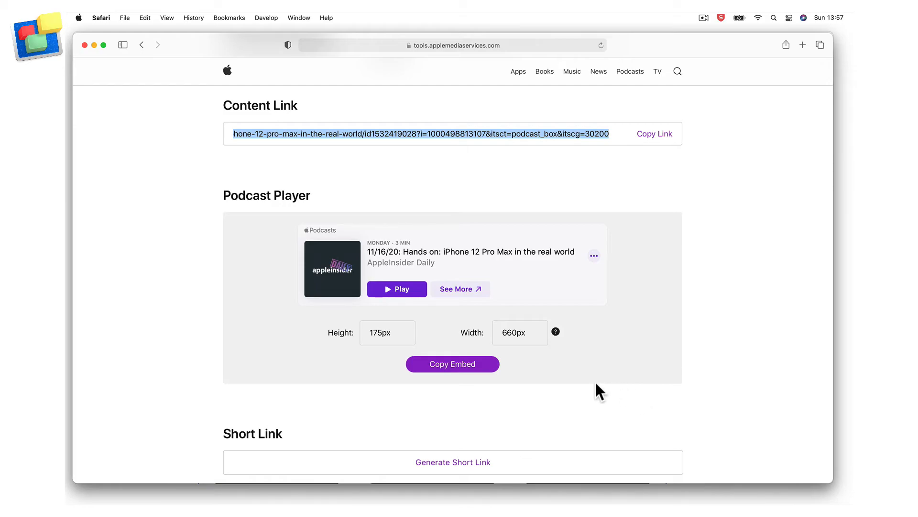
Copy the podcast player's embed code in Safari, and delete the round arrow graphic from the Home page in EverWeb
click(487, 368)
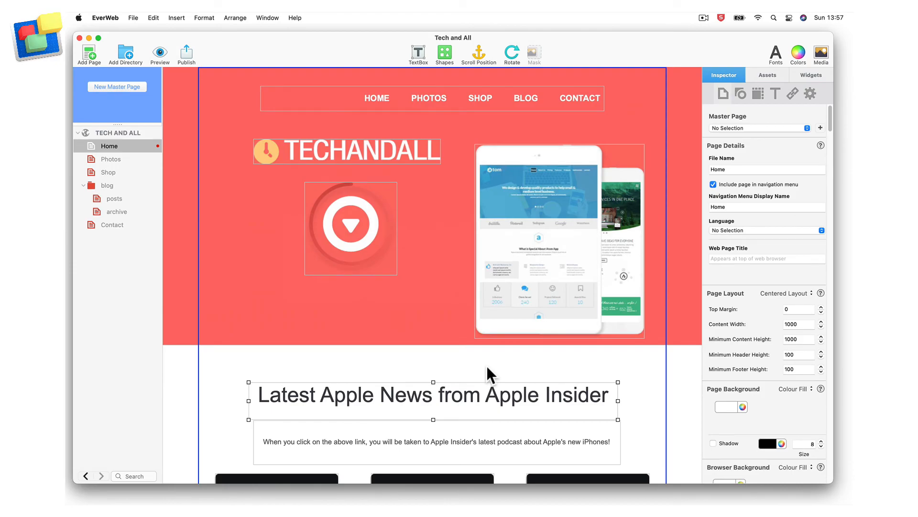
click(384, 276)
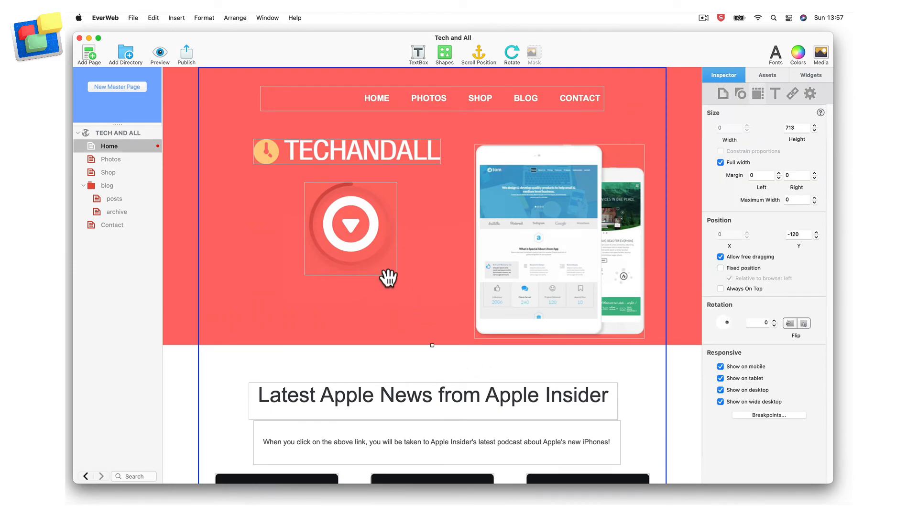
click(383, 266)
key(Delete)
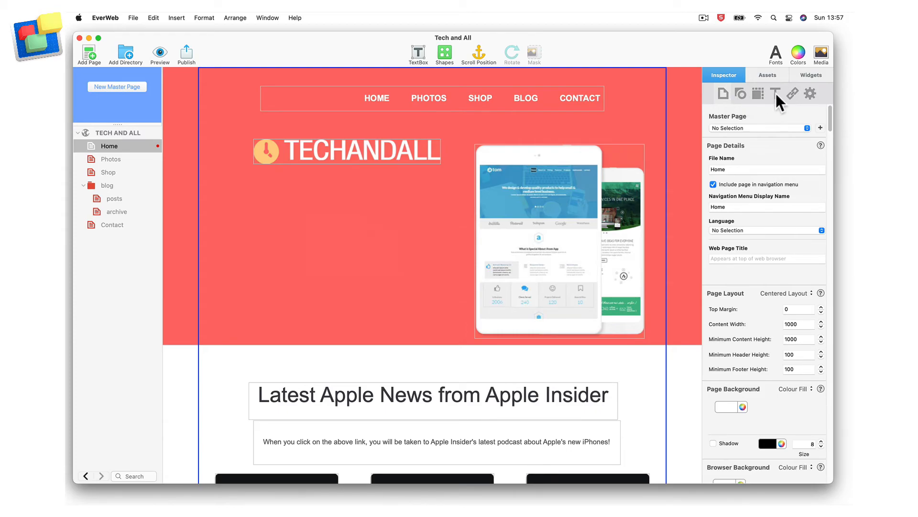
Add an HTML Snippet widget in the red header area and apply the copied podcast player embed code to it
click(808, 76)
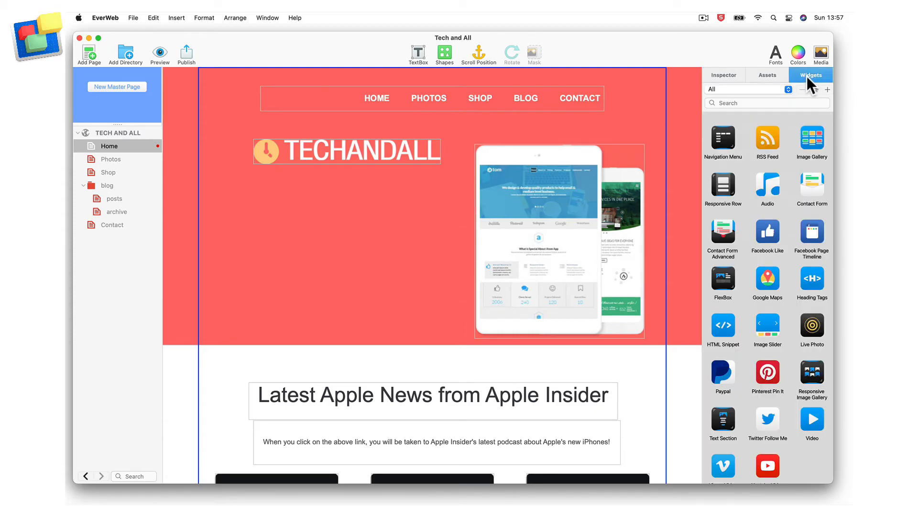
drag(727, 331, 281, 211)
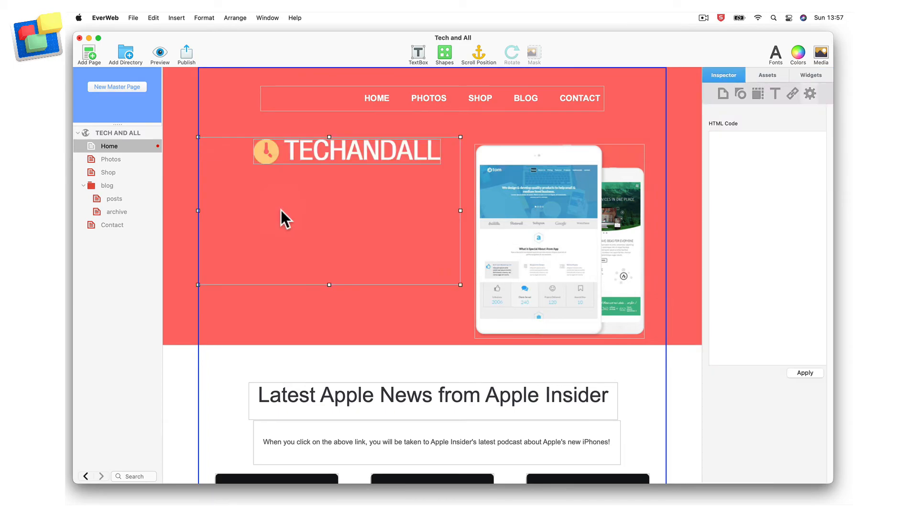
click(733, 147)
key(super+v)
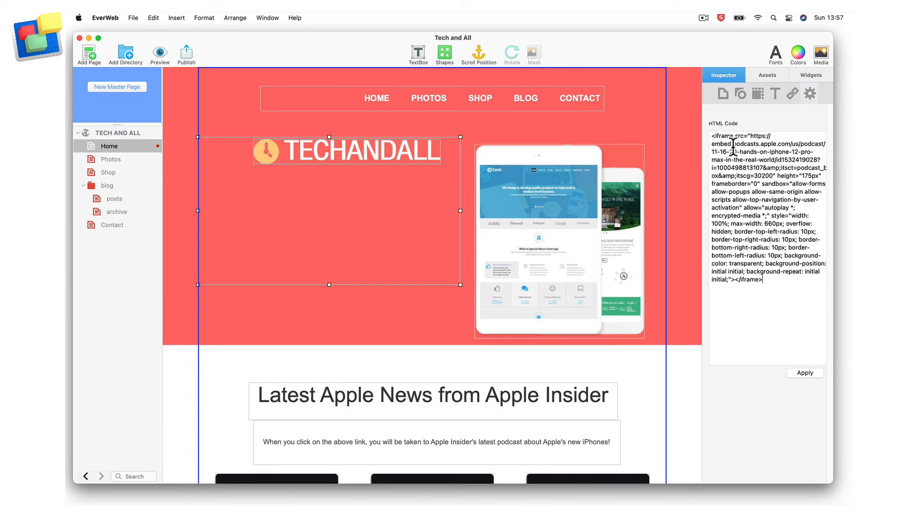
click(813, 374)
Move the HTML snippet below the TECHANDALL logo and preview the page
drag(389, 220, 396, 257)
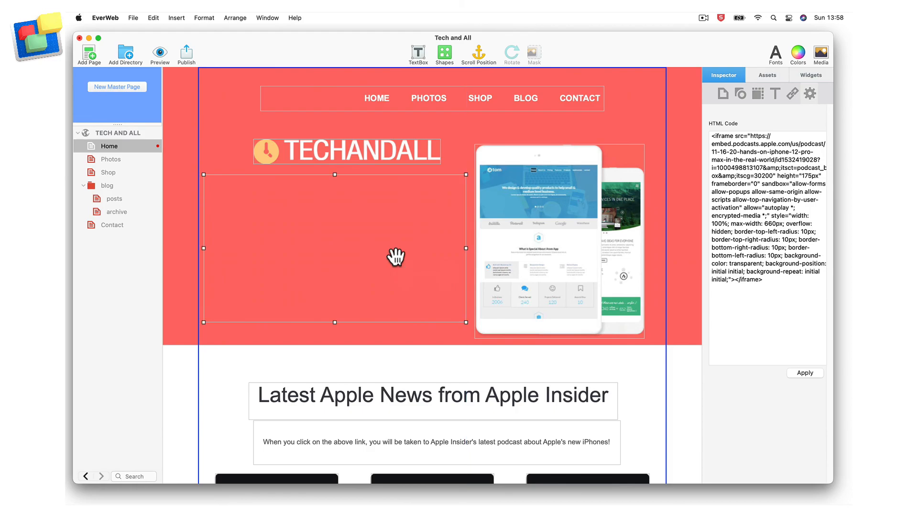
click(160, 53)
click(203, 85)
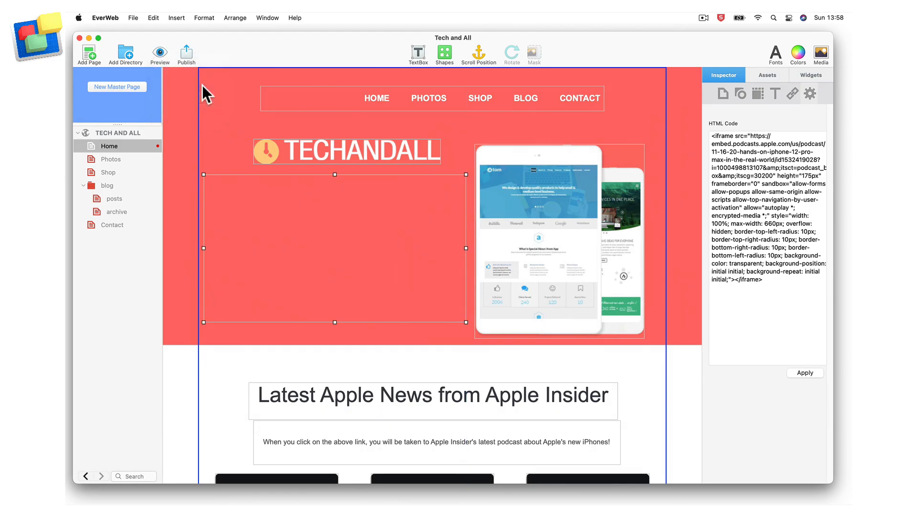